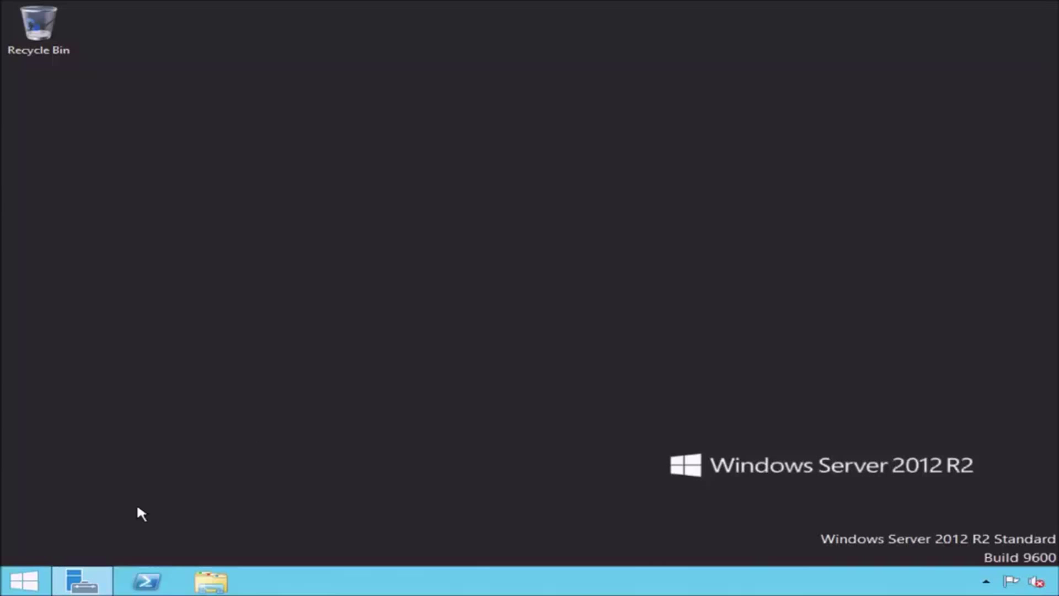
Check the server's basic system information, including its Windows edition, memory, computer name and domain, and close the System window.
right_click(39, 582)
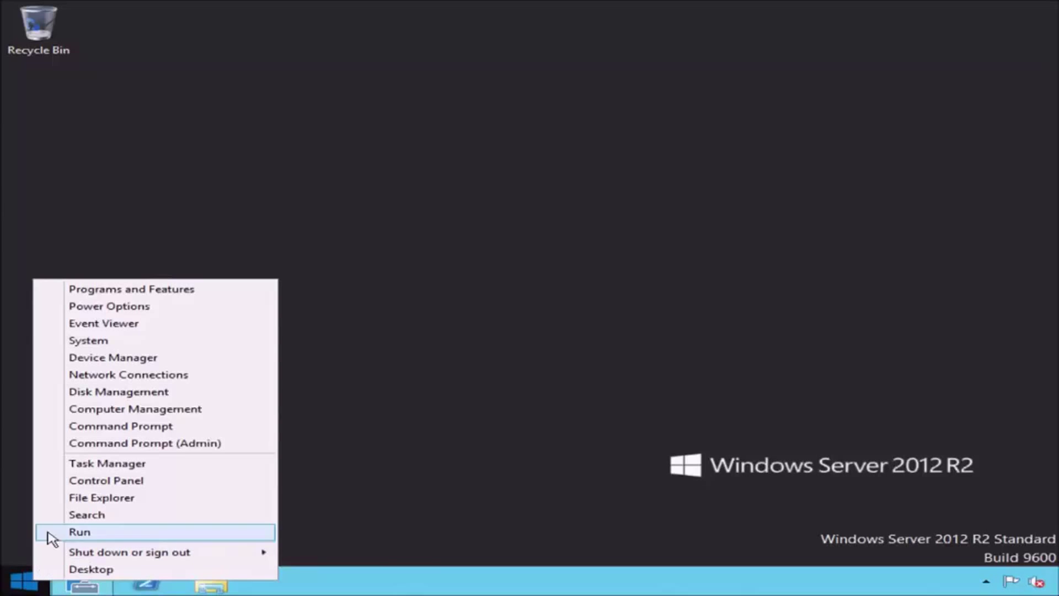
click(53, 341)
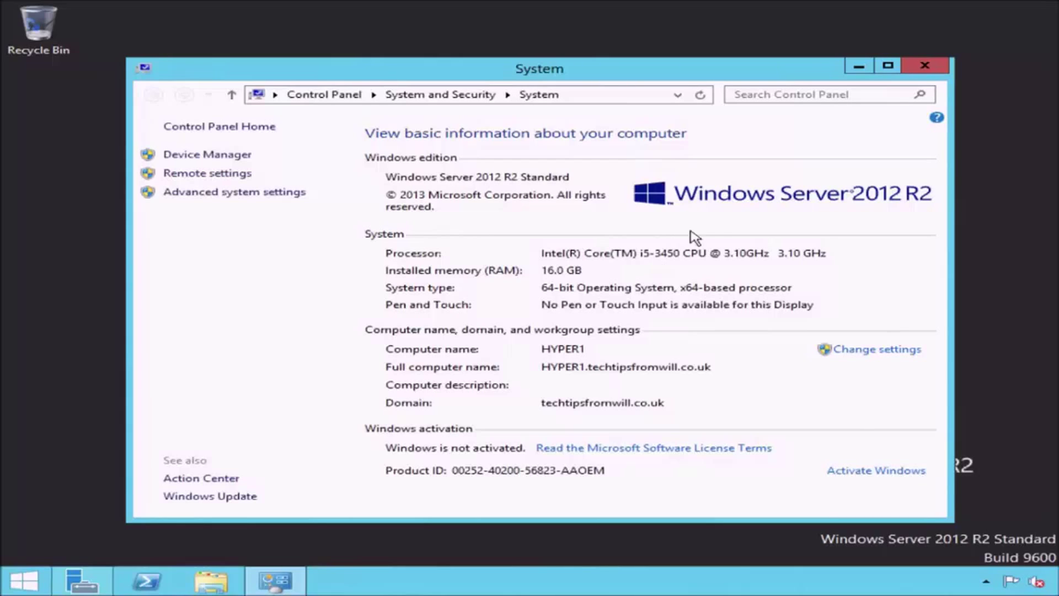
click(925, 66)
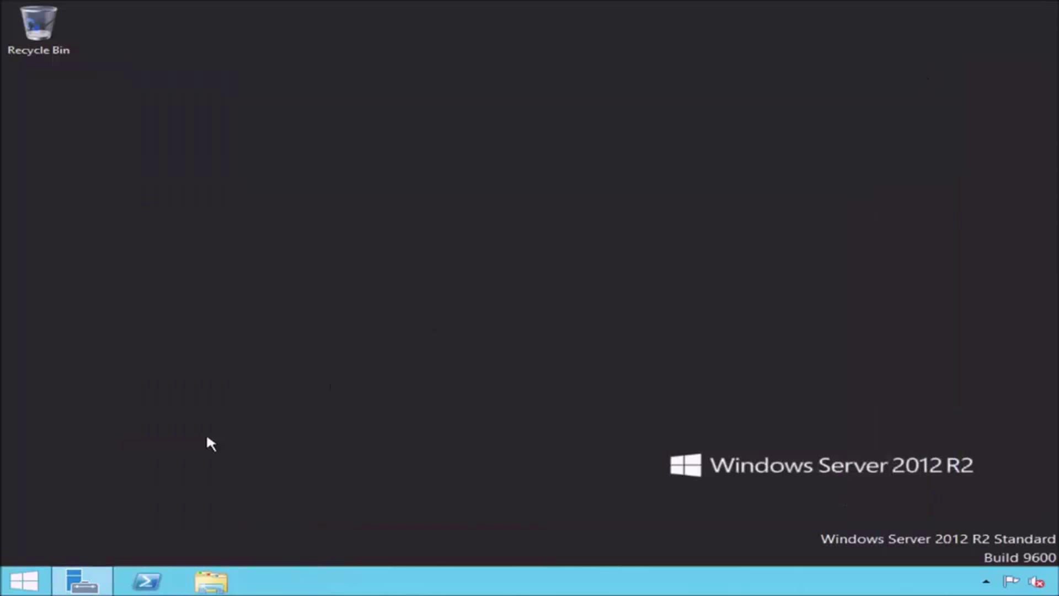
Open Network Connections and look over the Ethernet, Ethernet 2 and HYPER1-LAN adapters.
right_click(25, 577)
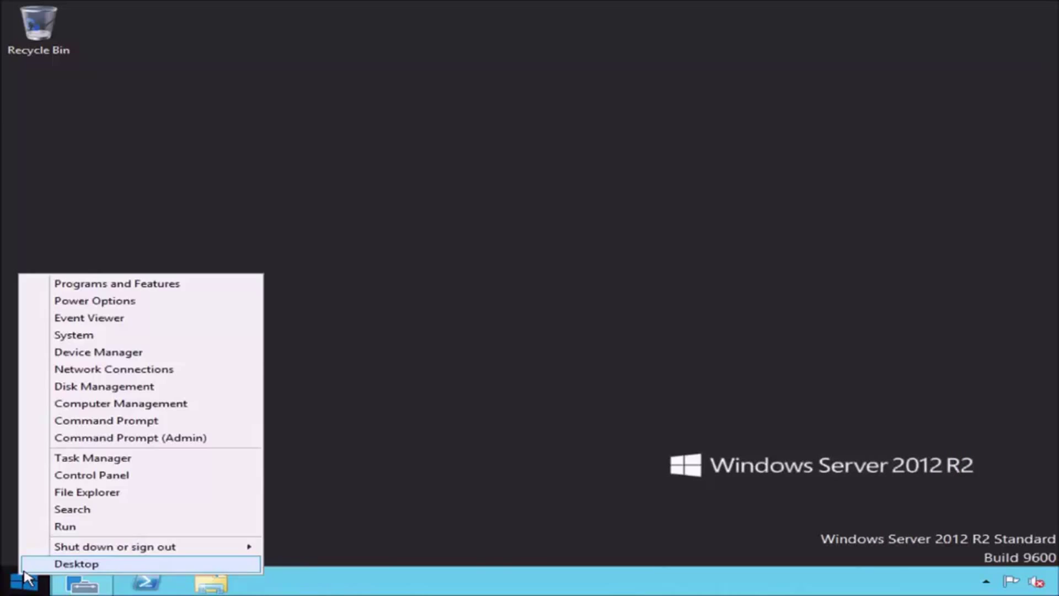
click(39, 373)
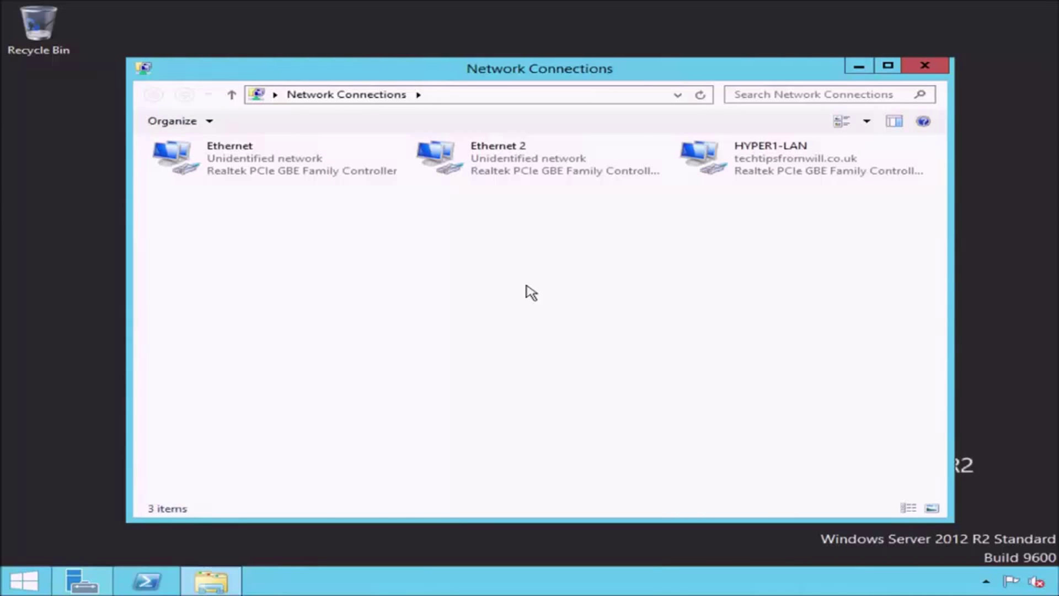
click(367, 164)
click(625, 162)
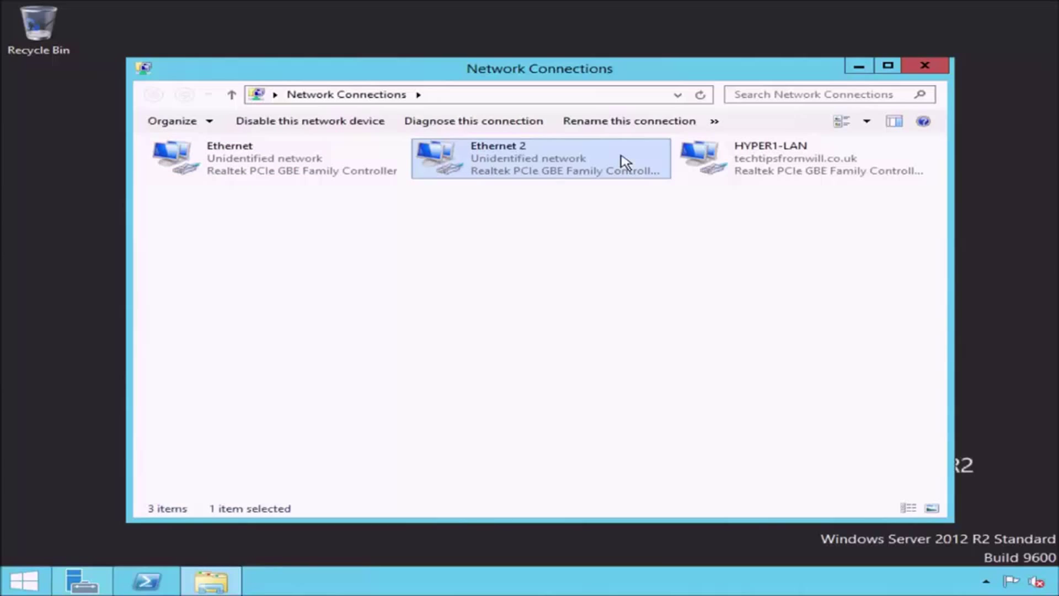
click(883, 153)
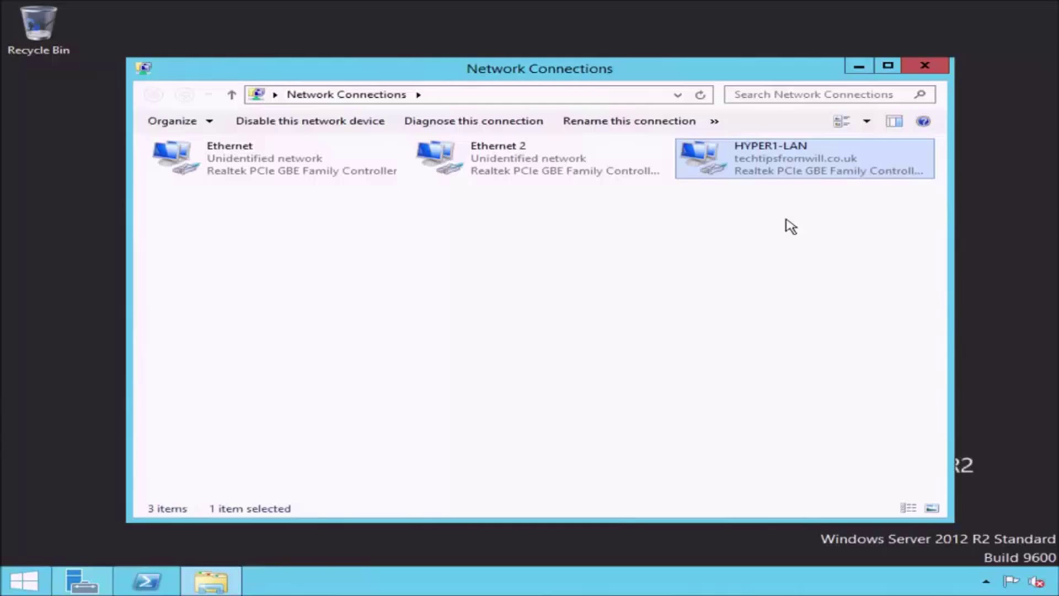
Inspect the TCP/IPv4 settings of the HYPER1-LAN adapter and close its properties without changing anything.
right_click(791, 171)
click(796, 302)
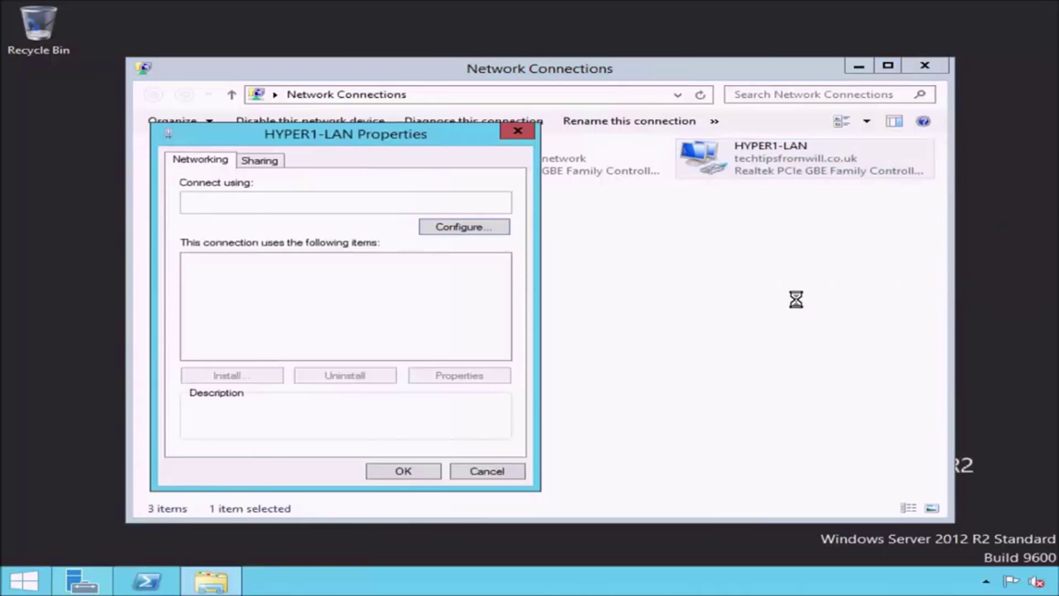
click(387, 353)
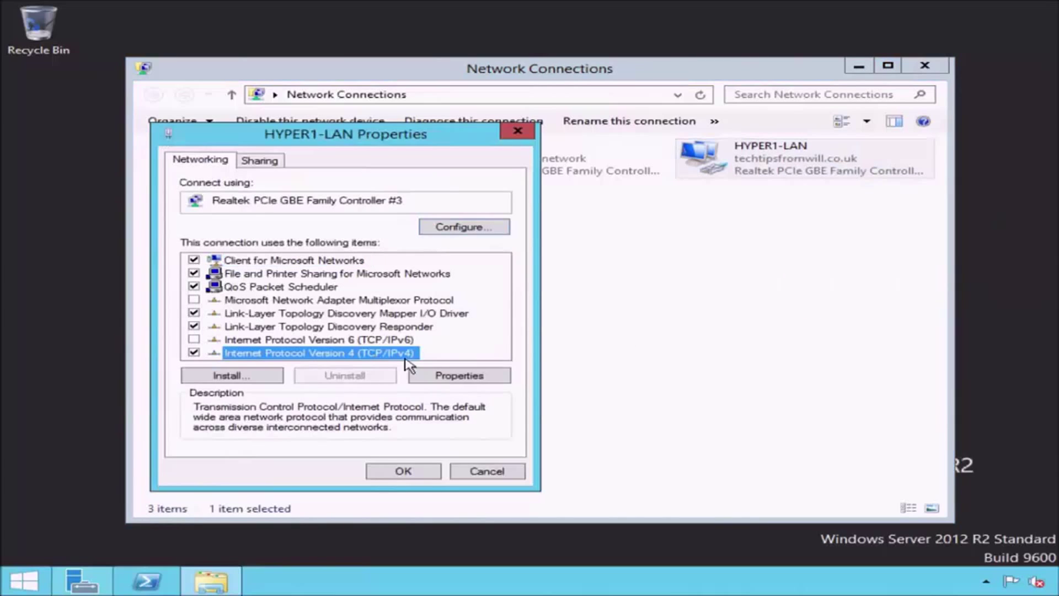
click(492, 376)
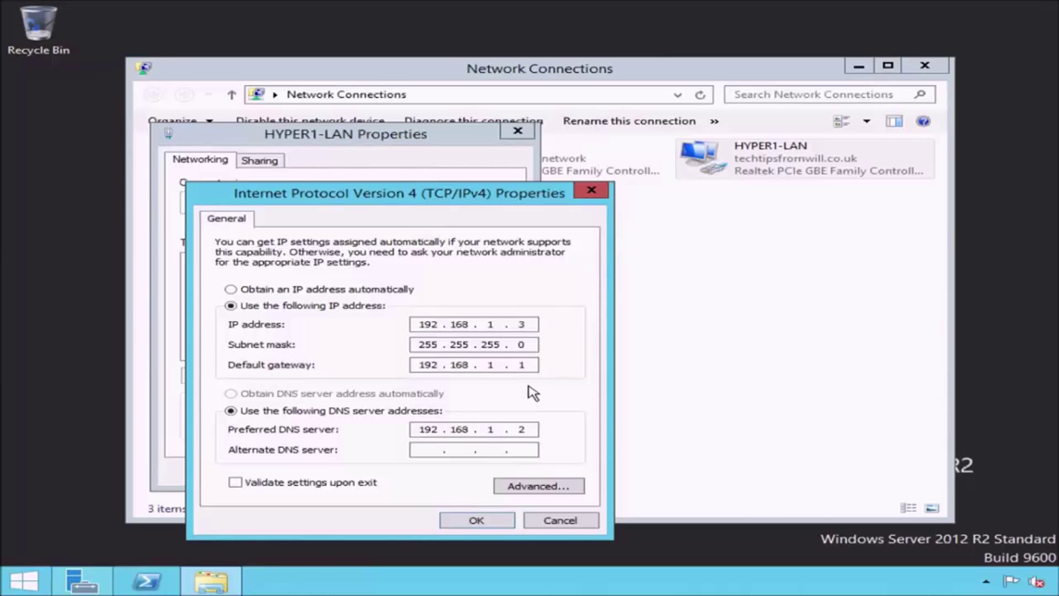
click(591, 190)
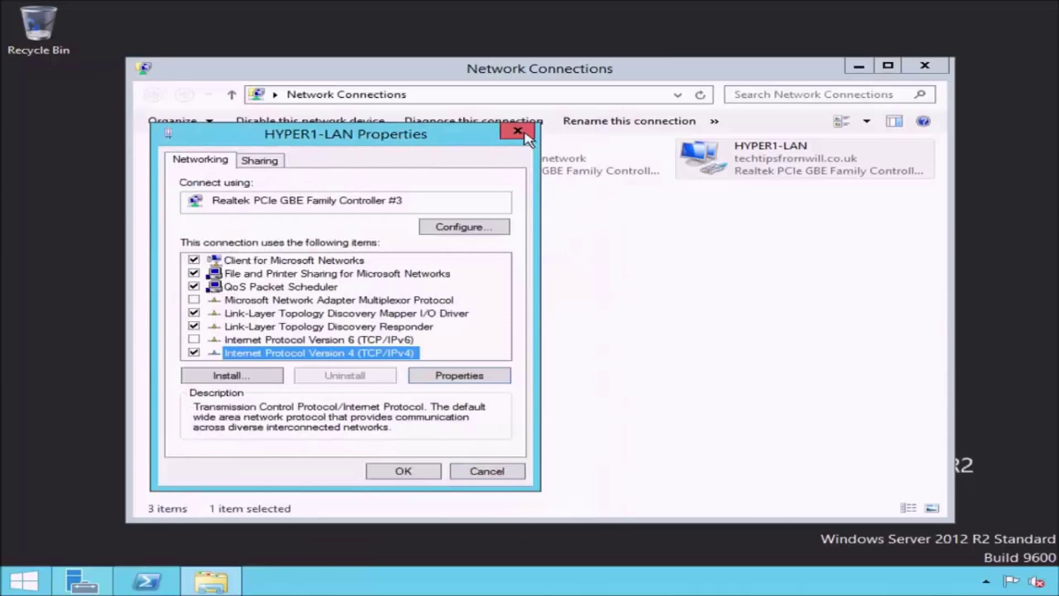
click(518, 131)
click(591, 244)
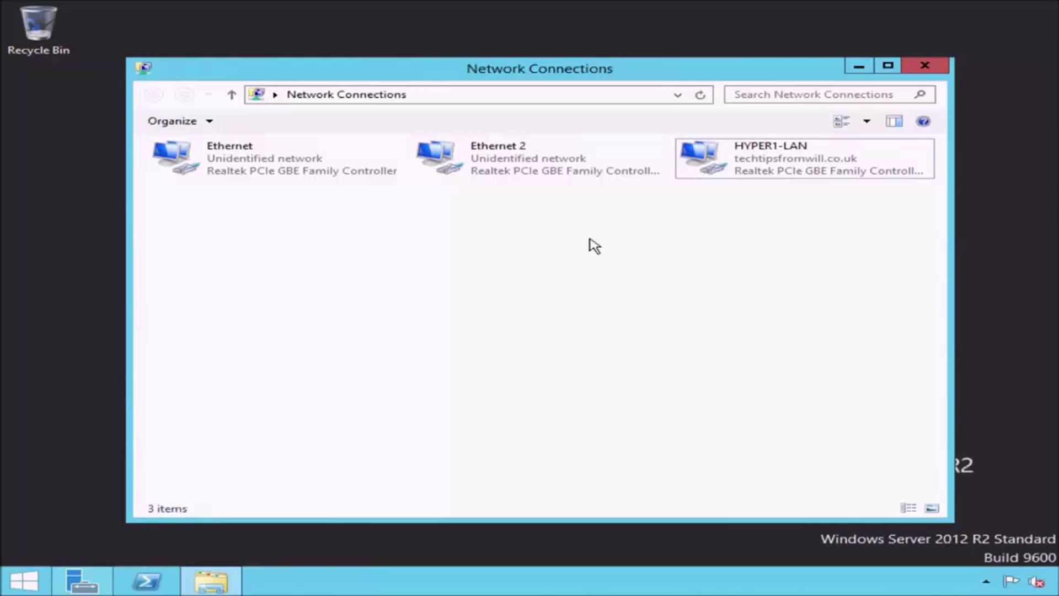
Inspect the TCP/IPv4 settings of the Ethernet adapter and close its properties without changing anything.
click(367, 164)
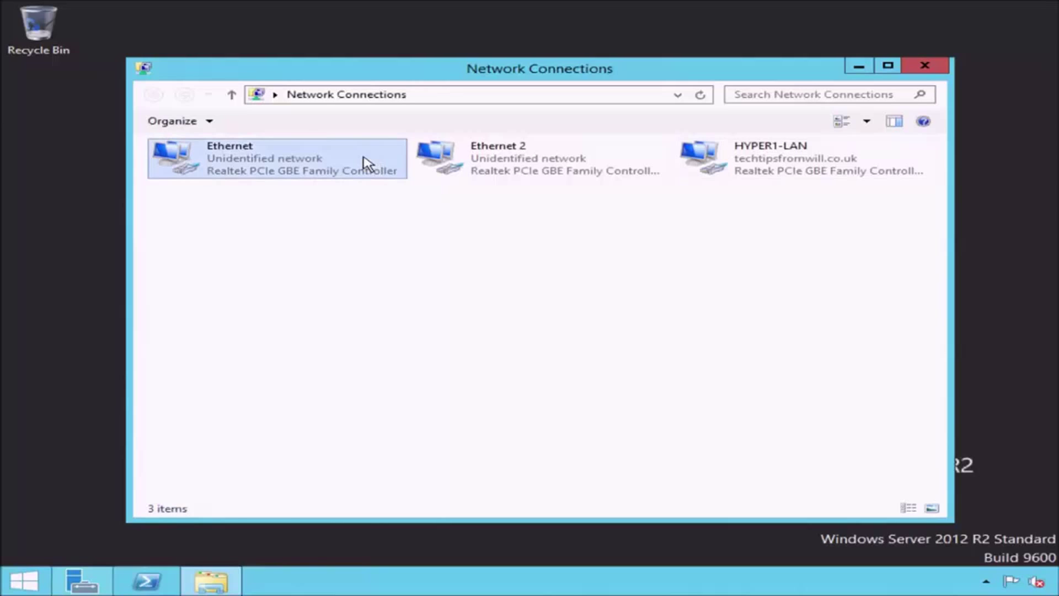
click(612, 163)
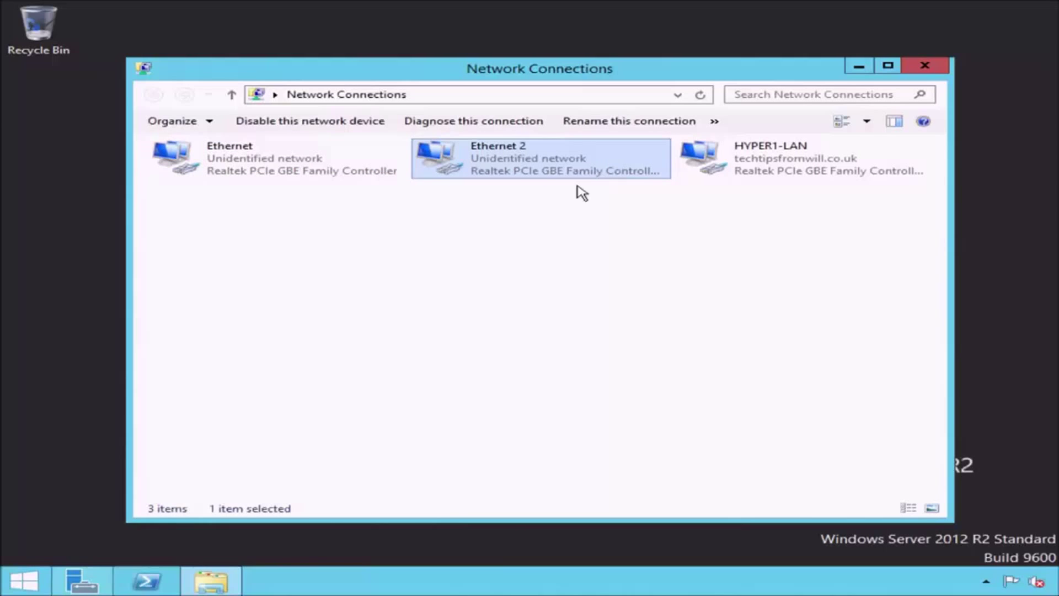
click(536, 218)
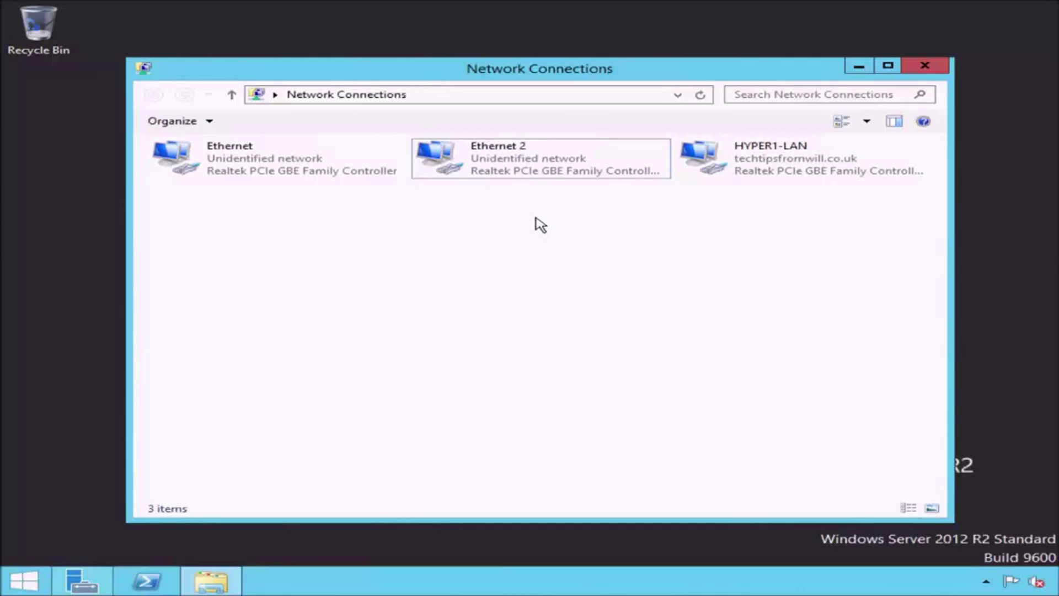
right_click(360, 159)
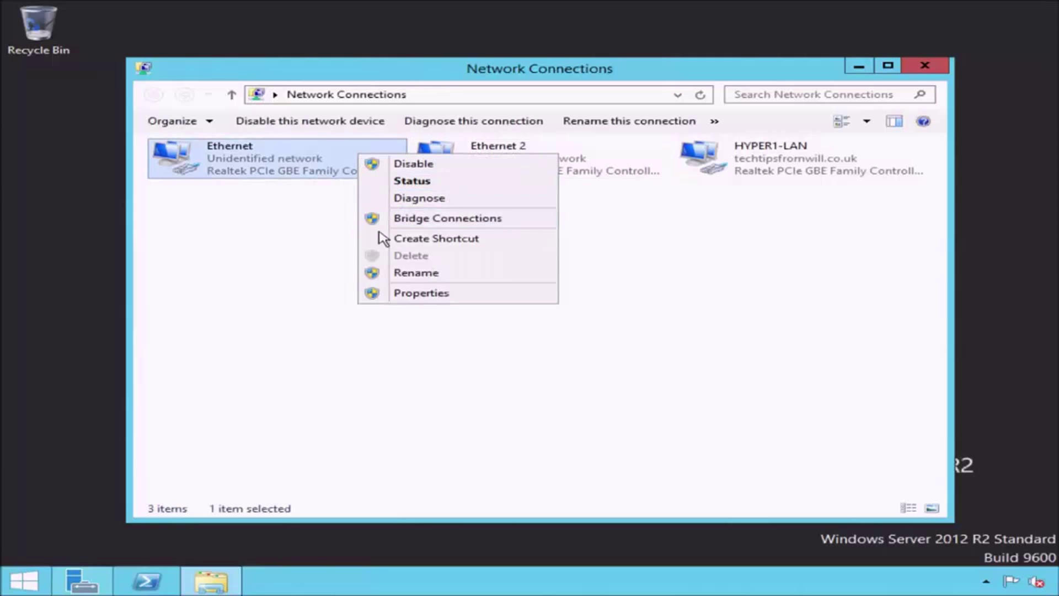
click(373, 294)
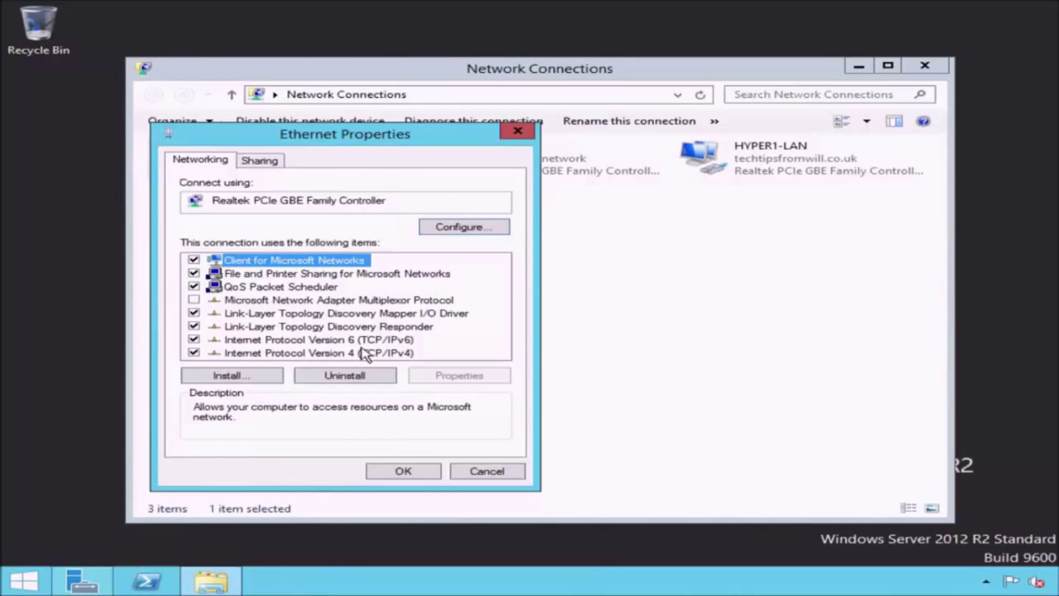
click(362, 352)
click(492, 376)
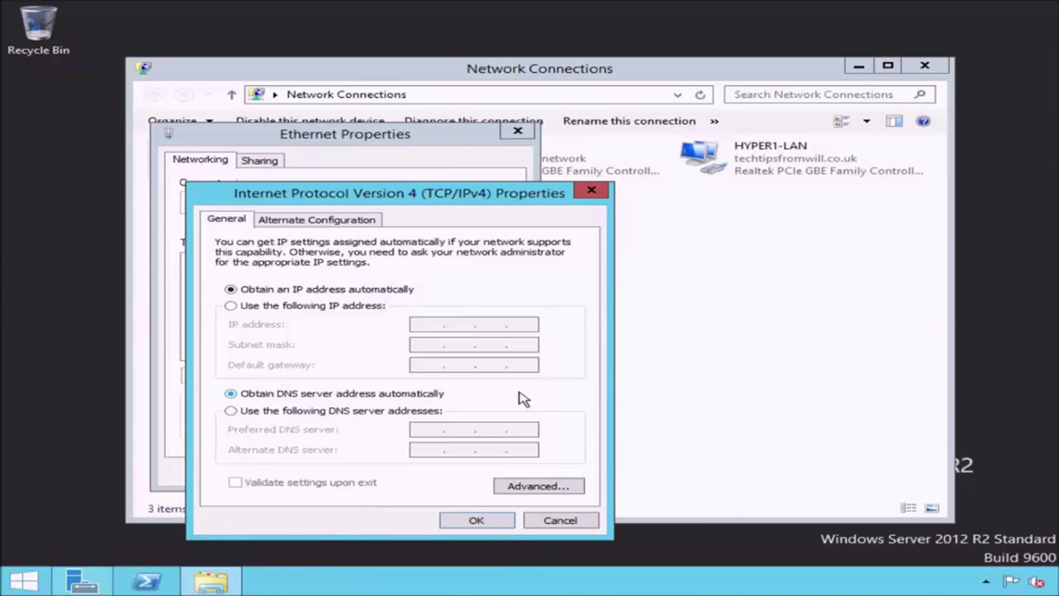
click(591, 190)
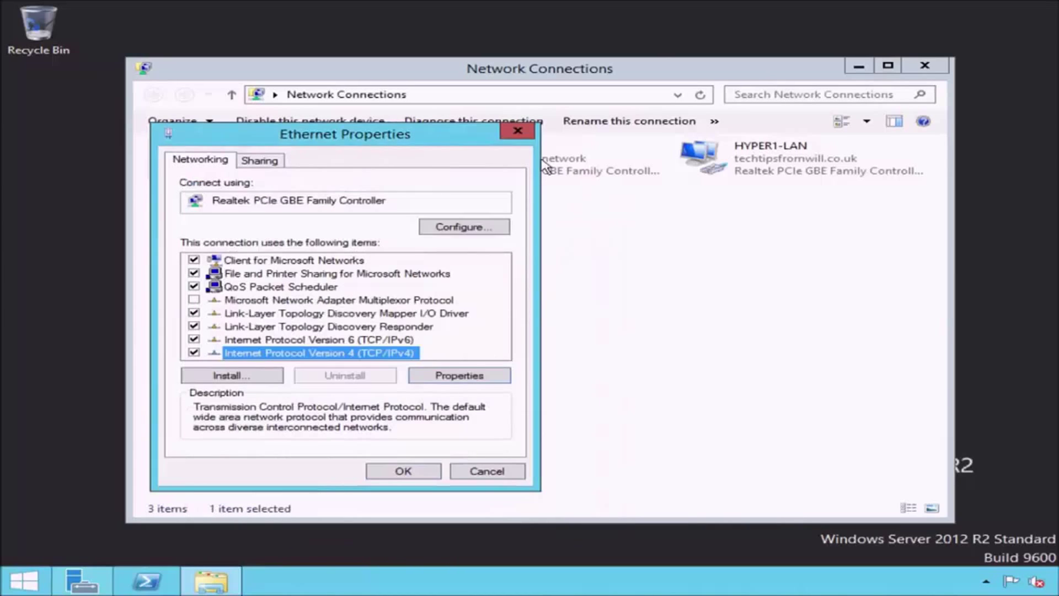
click(518, 132)
click(623, 256)
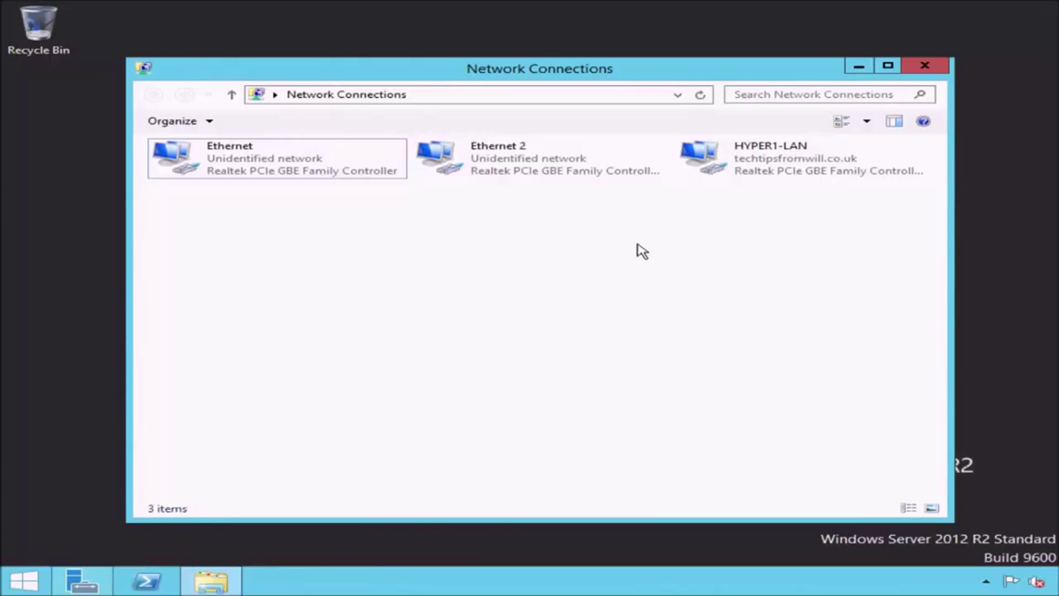
Review the HYPER1-LAN, Ethernet and Ethernet 2 adapters once more and close Network Connections.
click(886, 157)
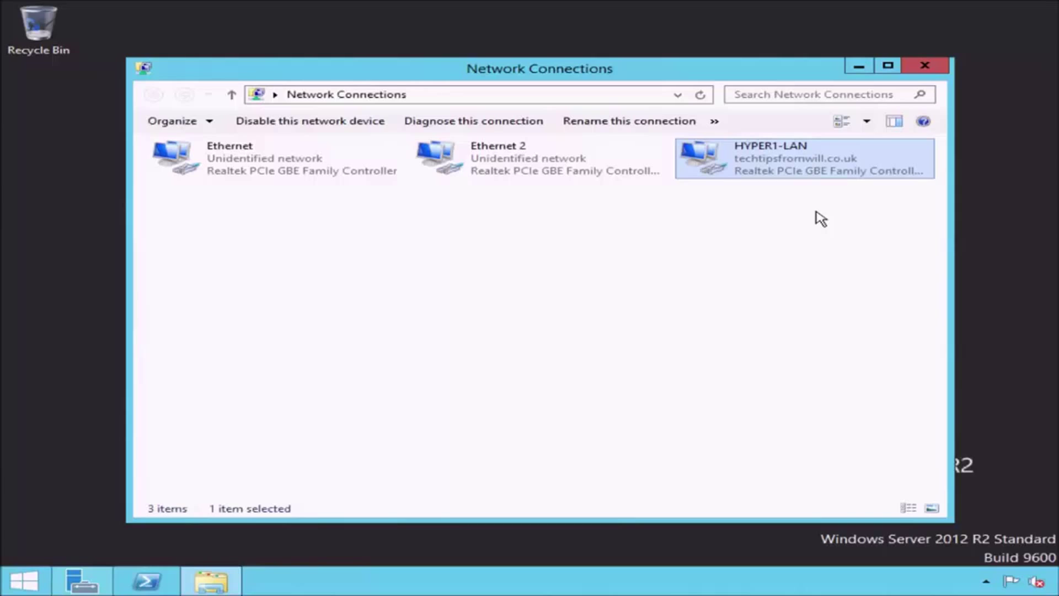
click(401, 169)
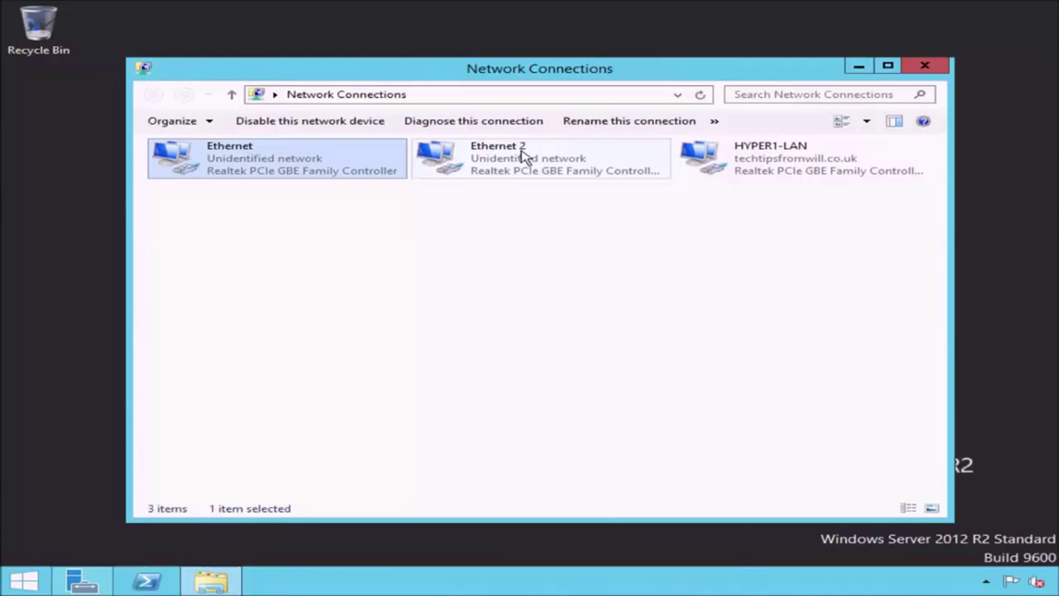
click(622, 158)
click(569, 231)
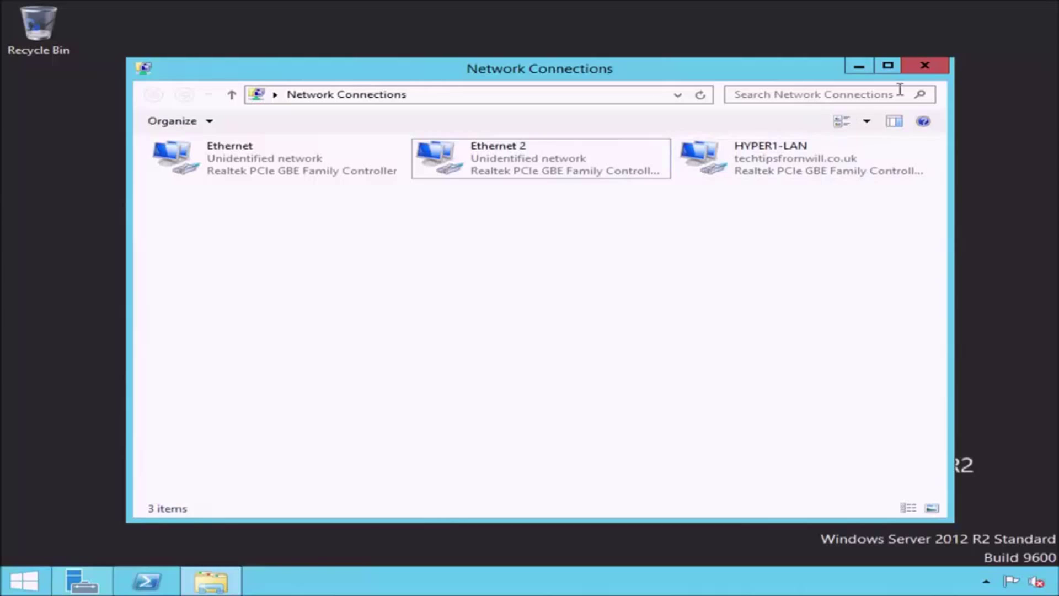
click(925, 66)
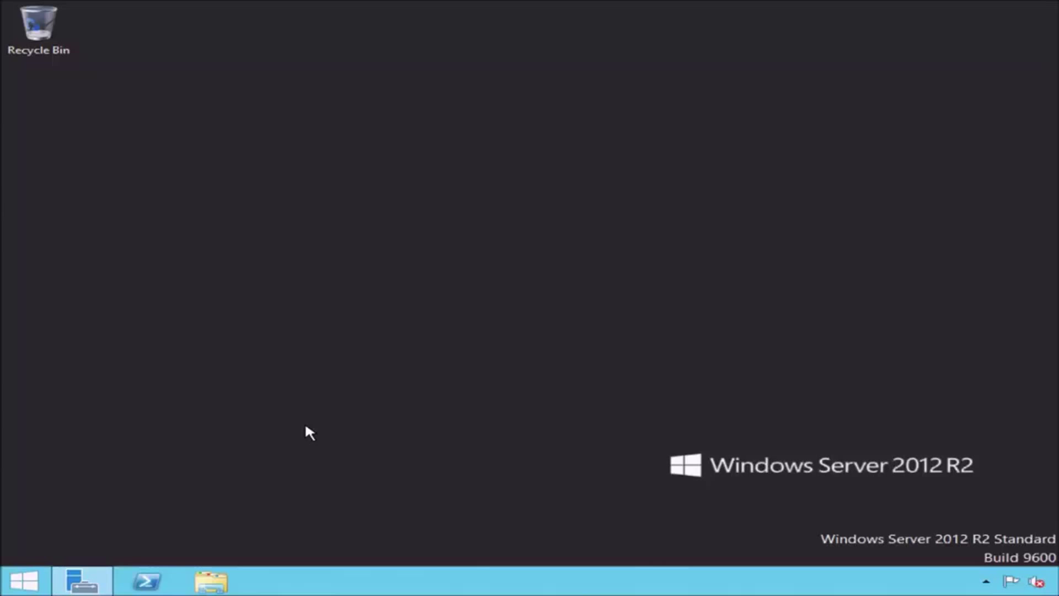
In Server Manager, start adding roles and features with a role-based installation on the HYPER1 server from the server pool.
click(94, 580)
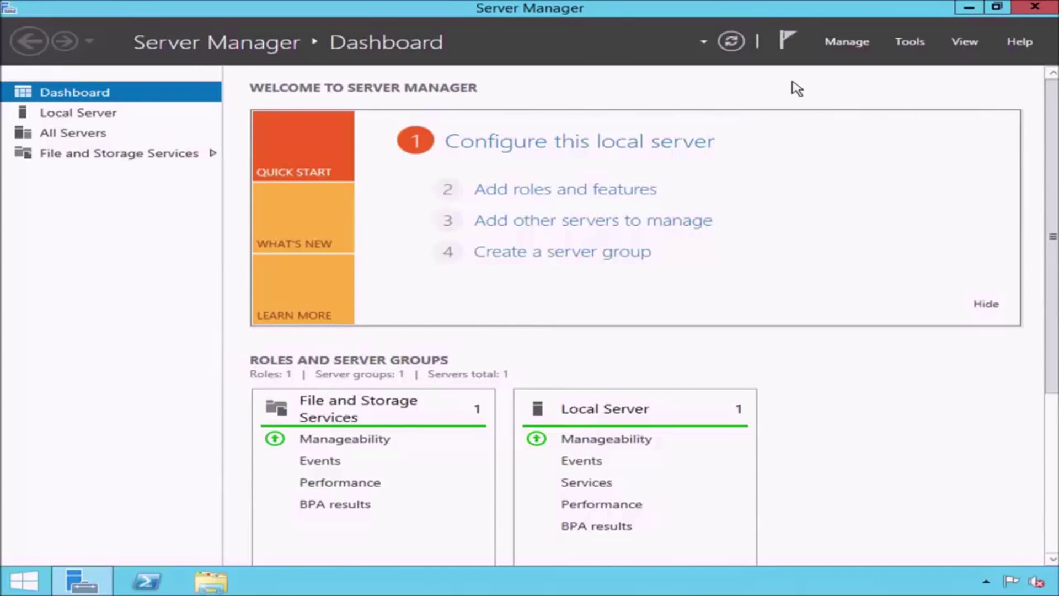
click(870, 44)
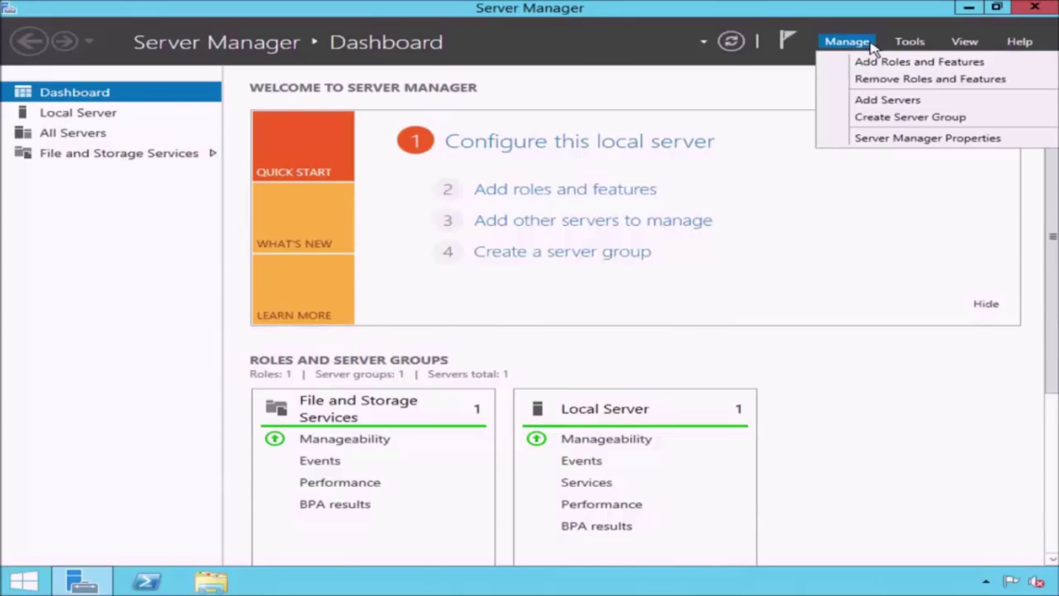
click(841, 69)
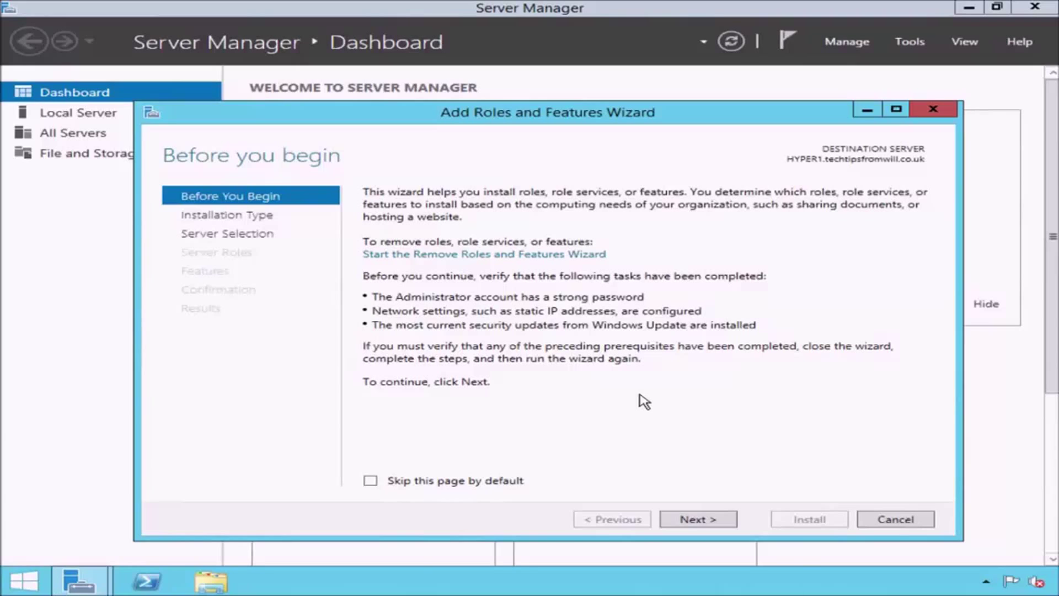
click(723, 520)
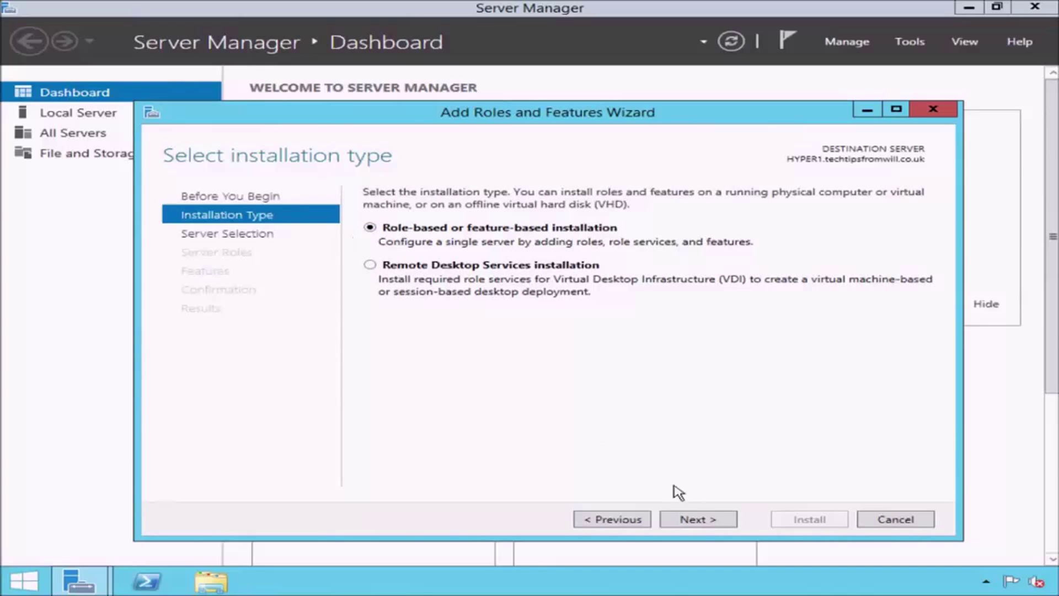
click(718, 520)
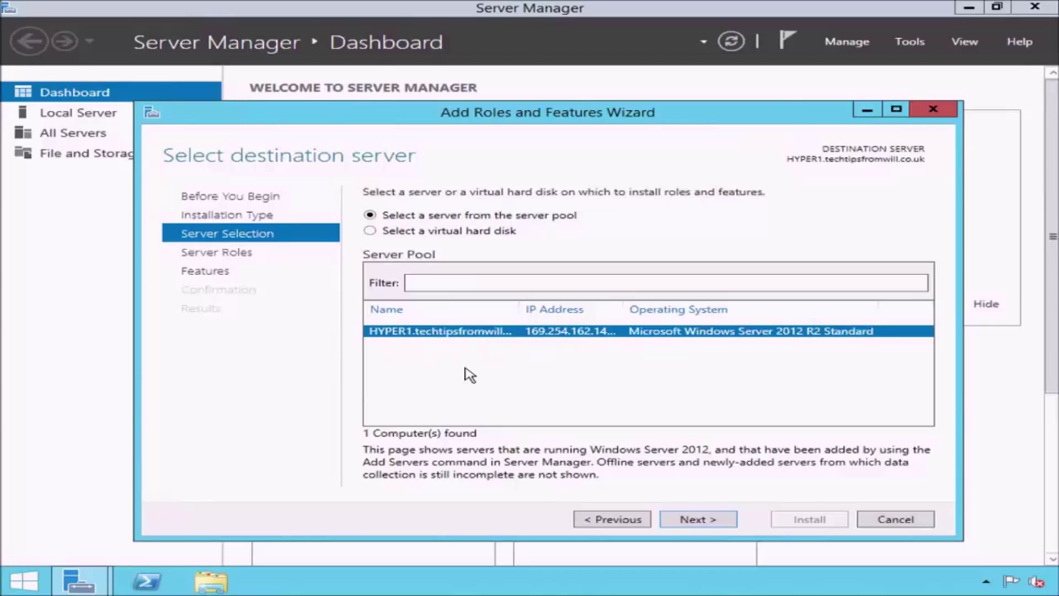
click(719, 520)
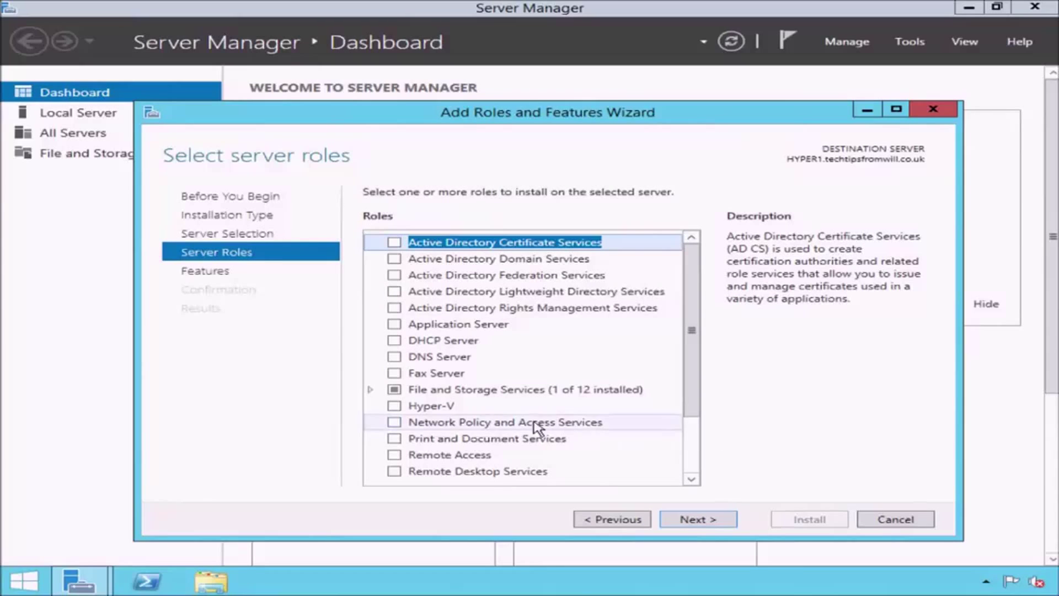
Select the Hyper-V role with its management tools, add no extra features, and continue to the virtual switch creation page.
click(394, 407)
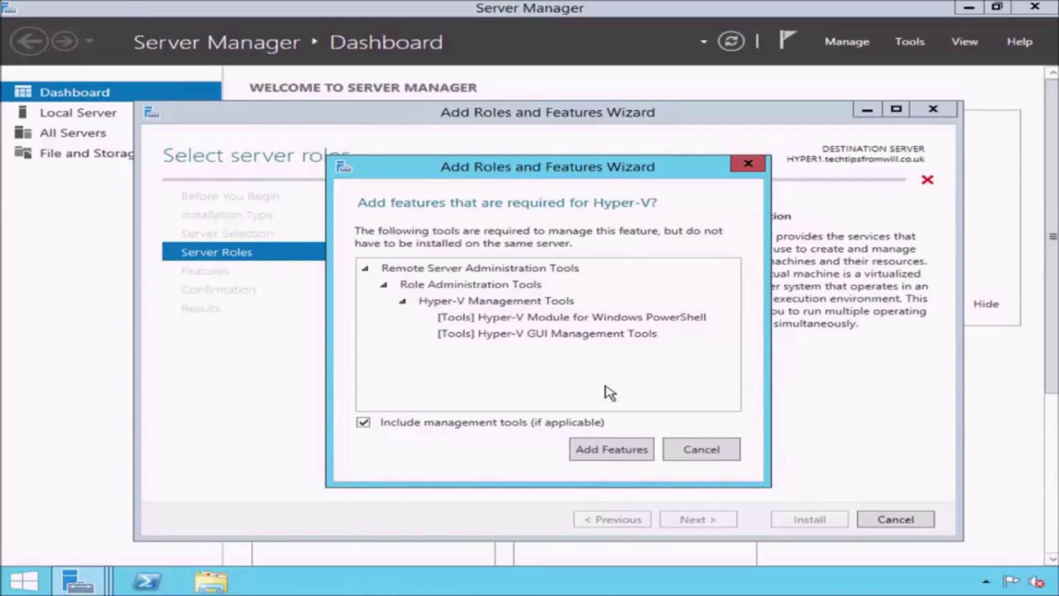
click(613, 450)
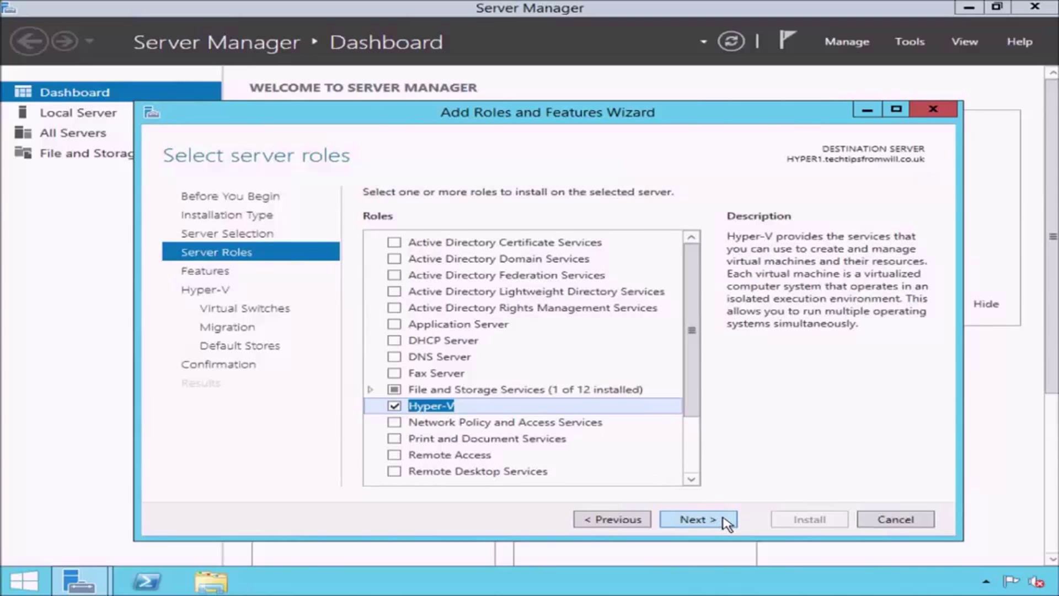
click(726, 522)
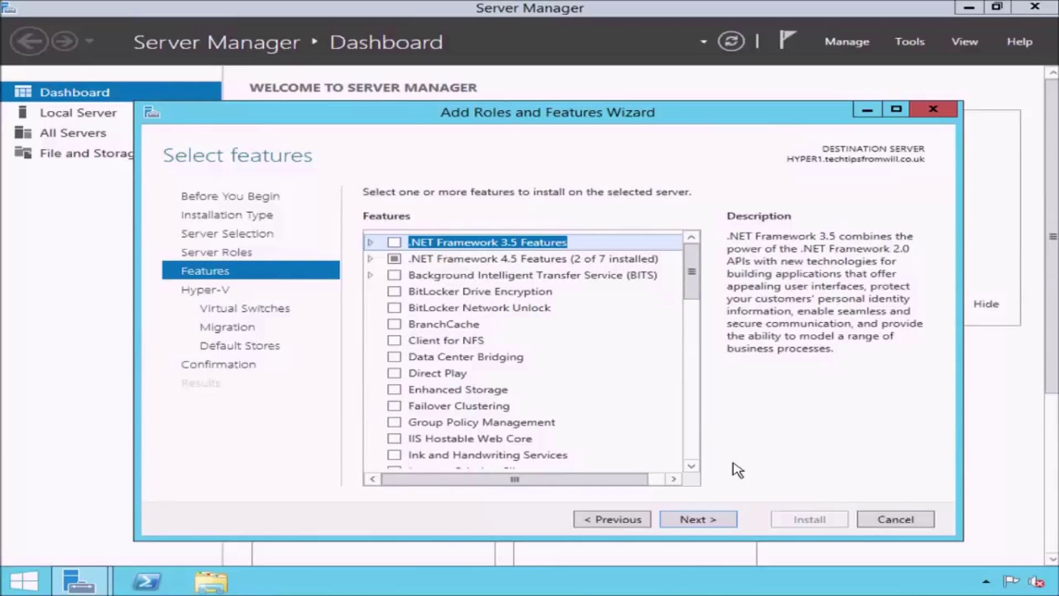
click(719, 521)
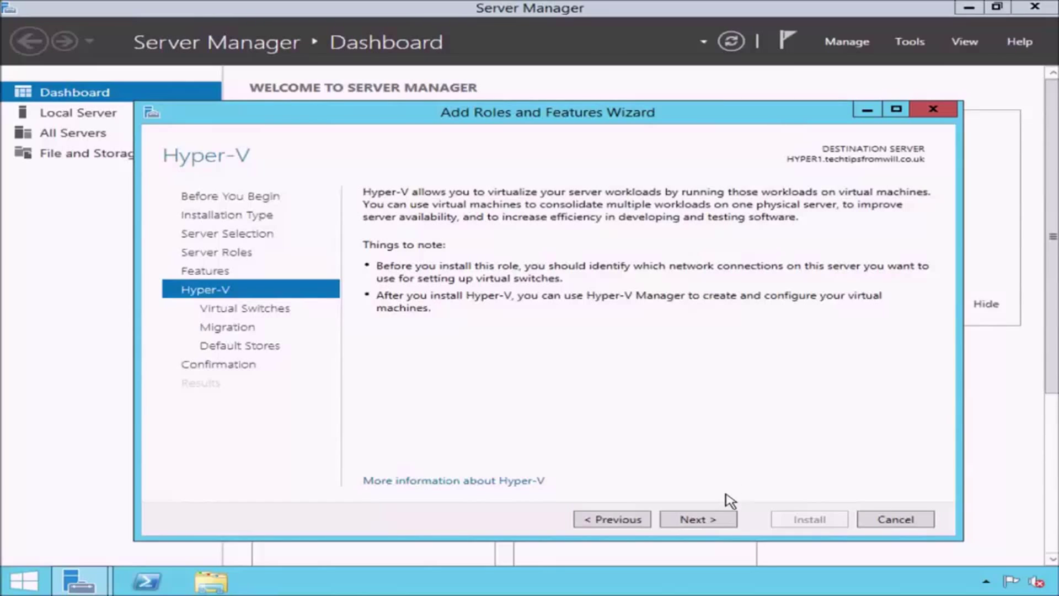
click(717, 522)
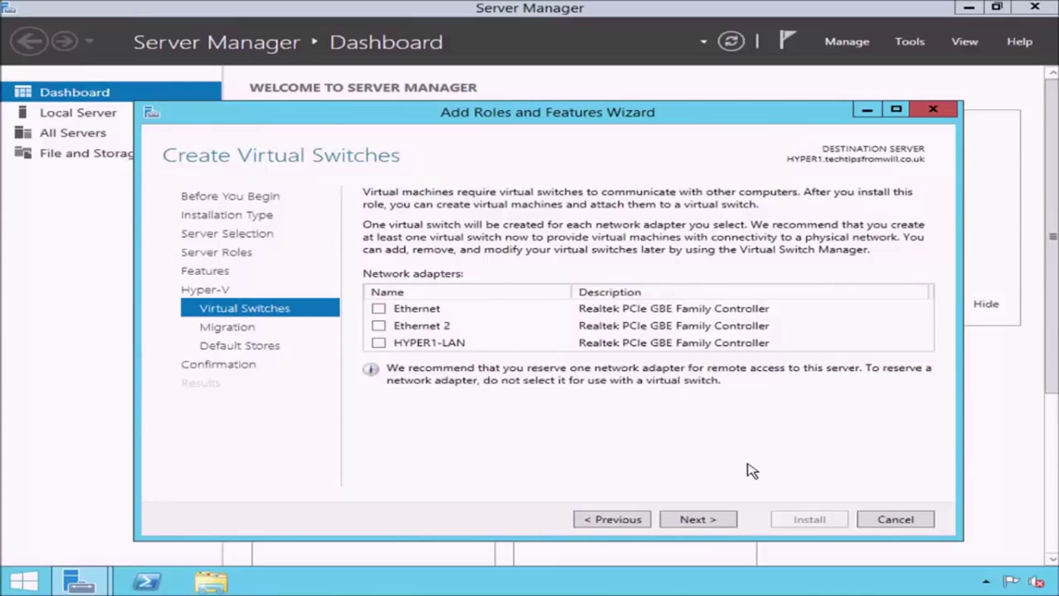
Look over the Ethernet, Ethernet 2 and HYPER1-LAN adapters offered for virtual switches and continue to the virtual machine migration page.
click(494, 317)
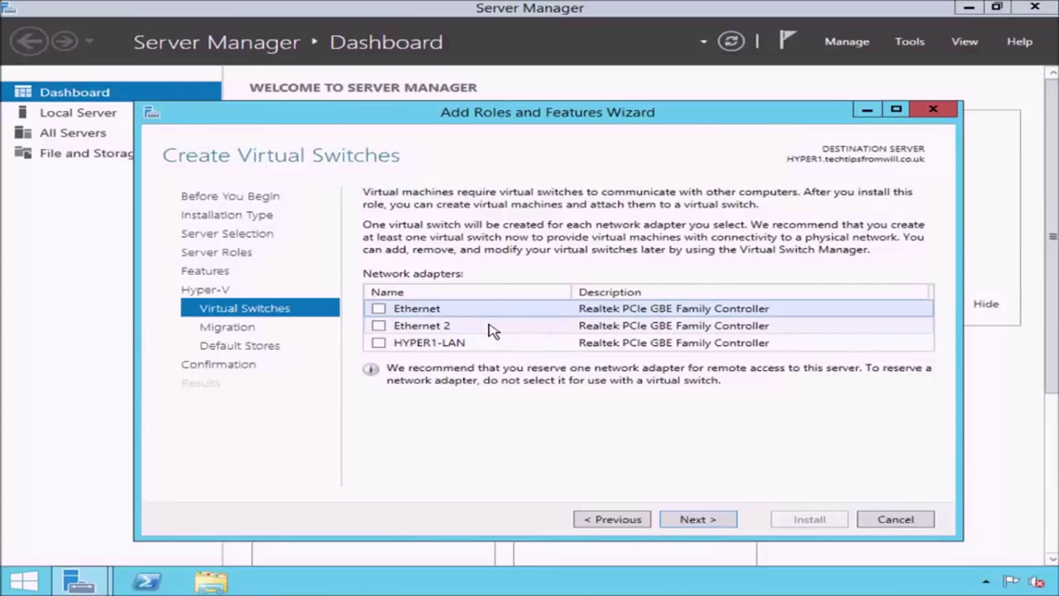
click(494, 327)
click(493, 346)
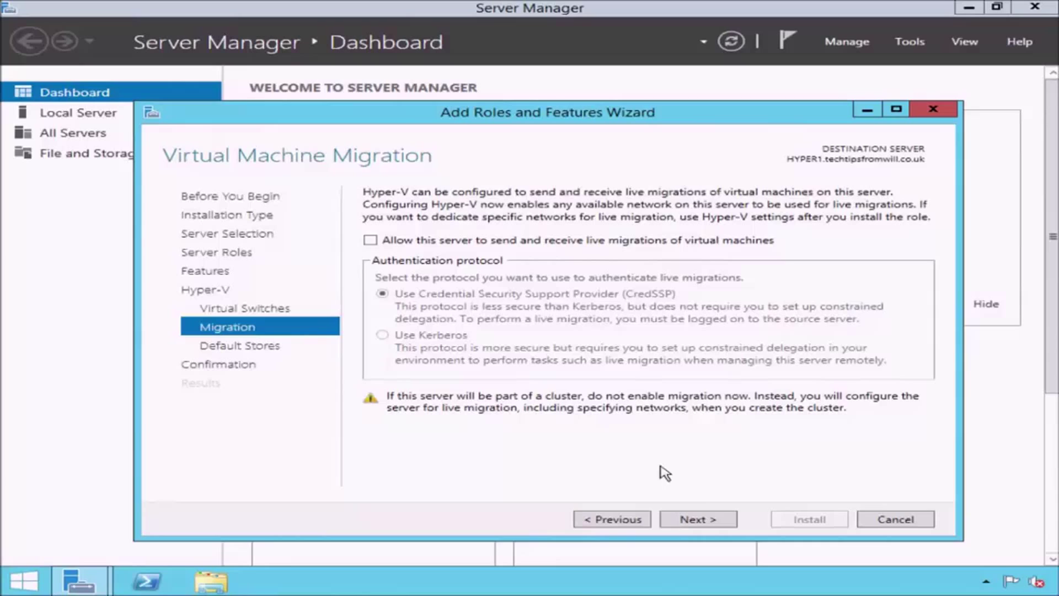
Leave live migration disabled, keep the default stores, install Hyper-V with automatic restart allowed, and close the wizard once installation has finished.
click(728, 520)
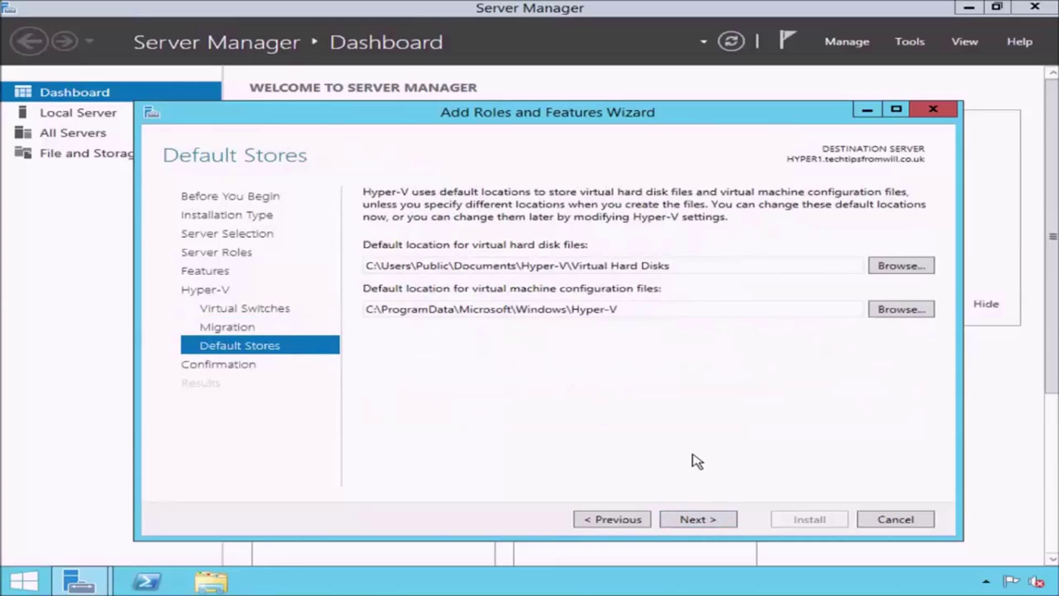
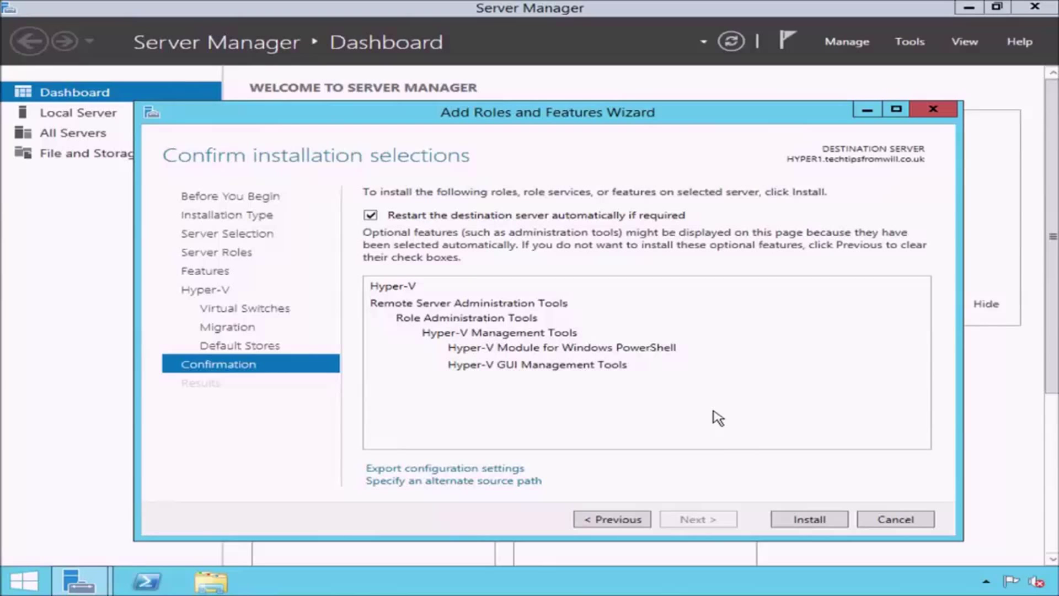
click(809, 519)
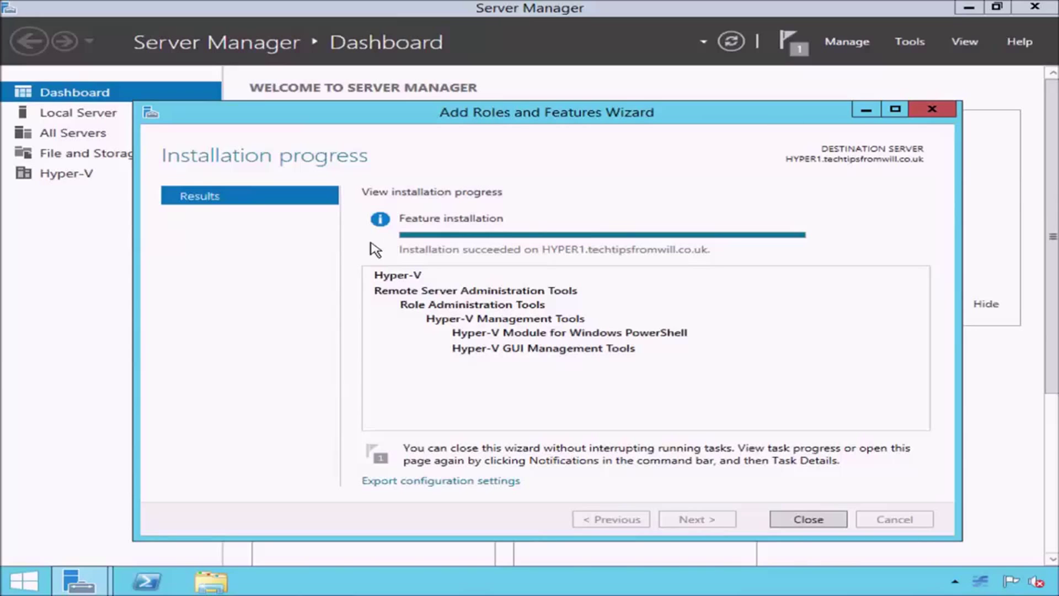
click(932, 110)
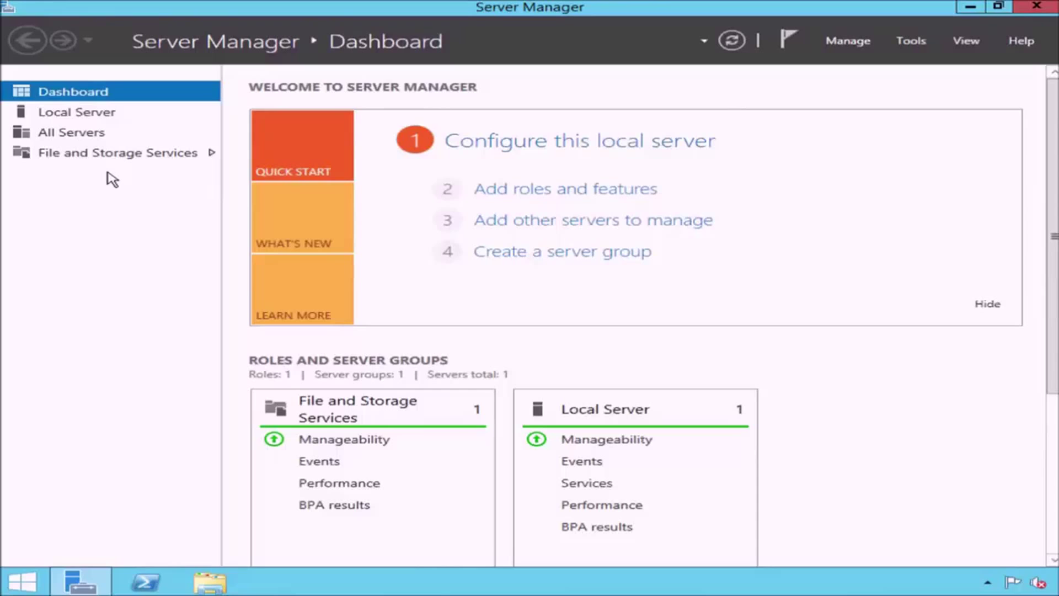
Close Server Manager, run Install-WindowsFeature -Name Hyper-V -ComputerName HYPER1 -IncludeManagementTools -Restart in Windows PowerShell, and reopen Server Manager after the restart.
click(1037, 6)
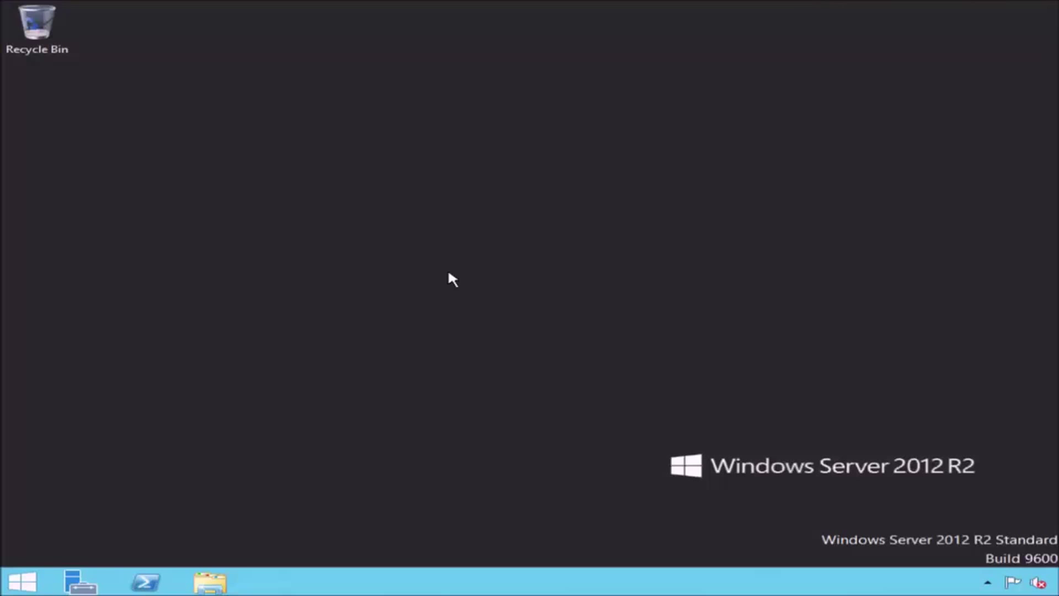
click(170, 564)
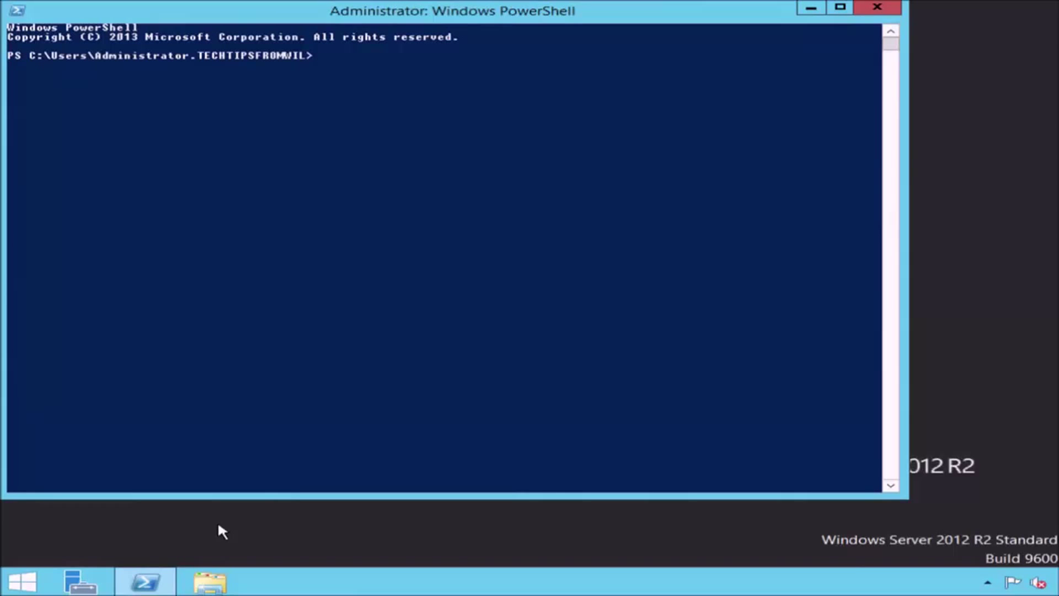
text(Install-WindowsFeature)
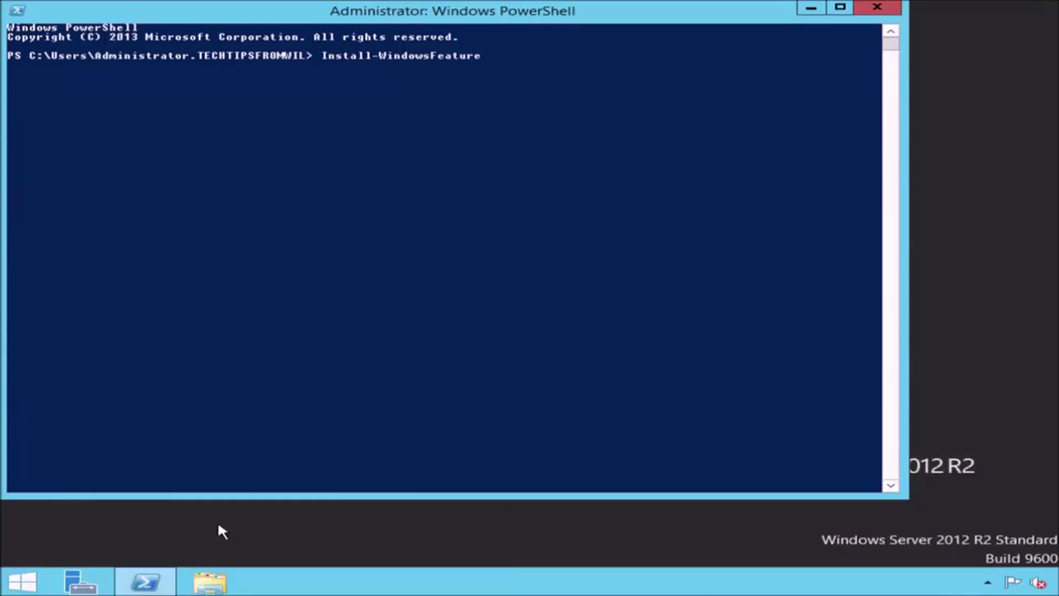
text( -Name Hyper-V)
text(-ComputerName)
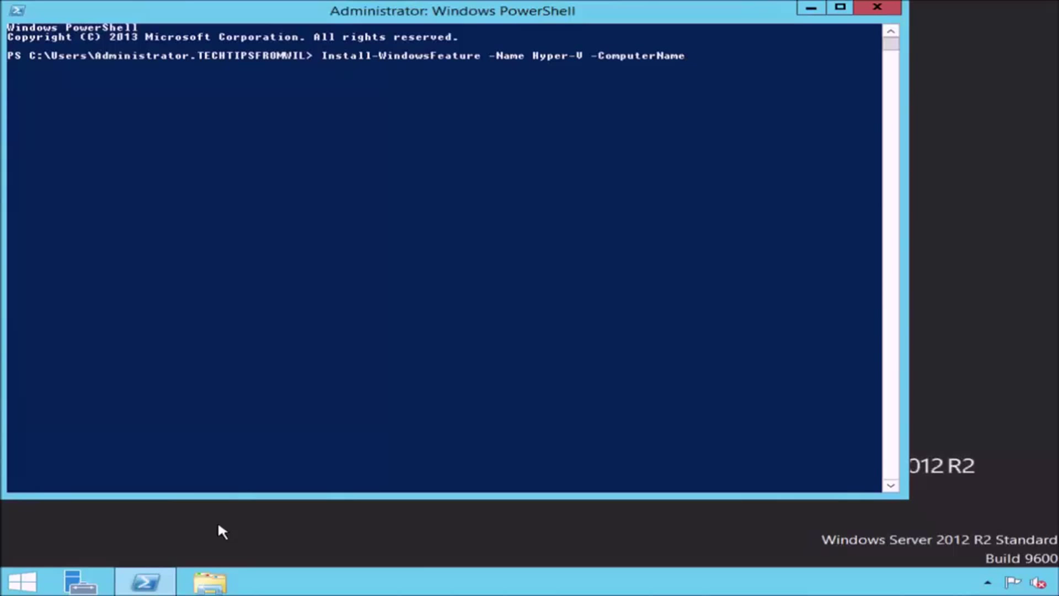
text( HYPER1 -IncludeManagementToo)
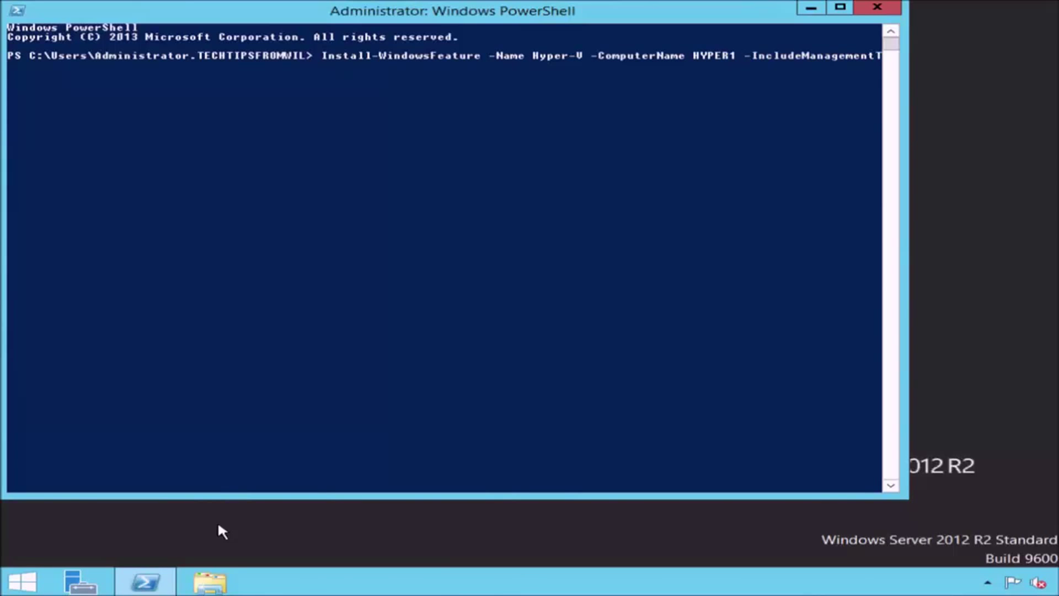
text(ls)
text(Restart)
key(Return)
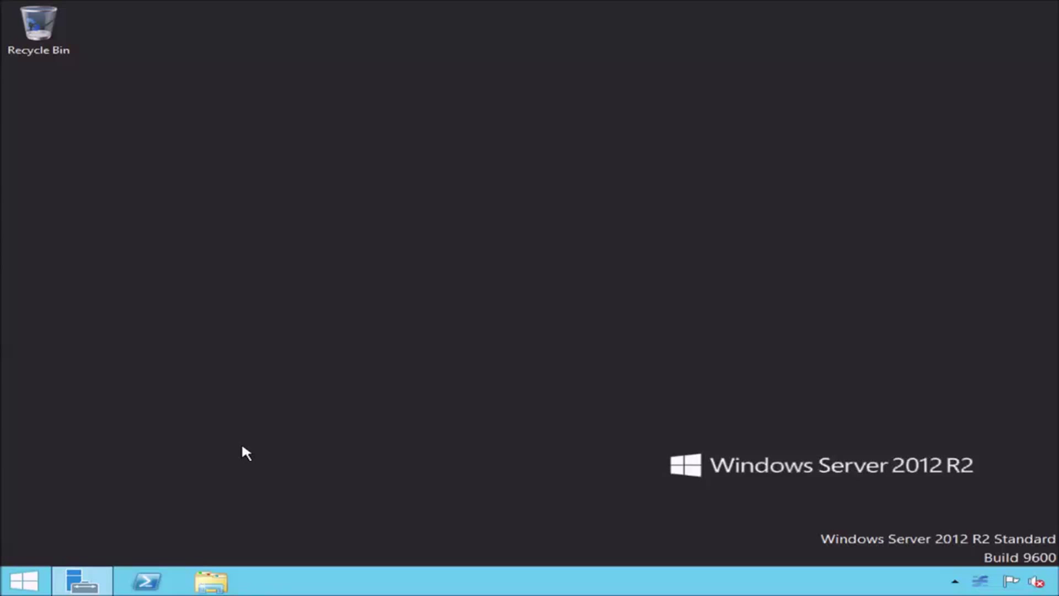
click(98, 576)
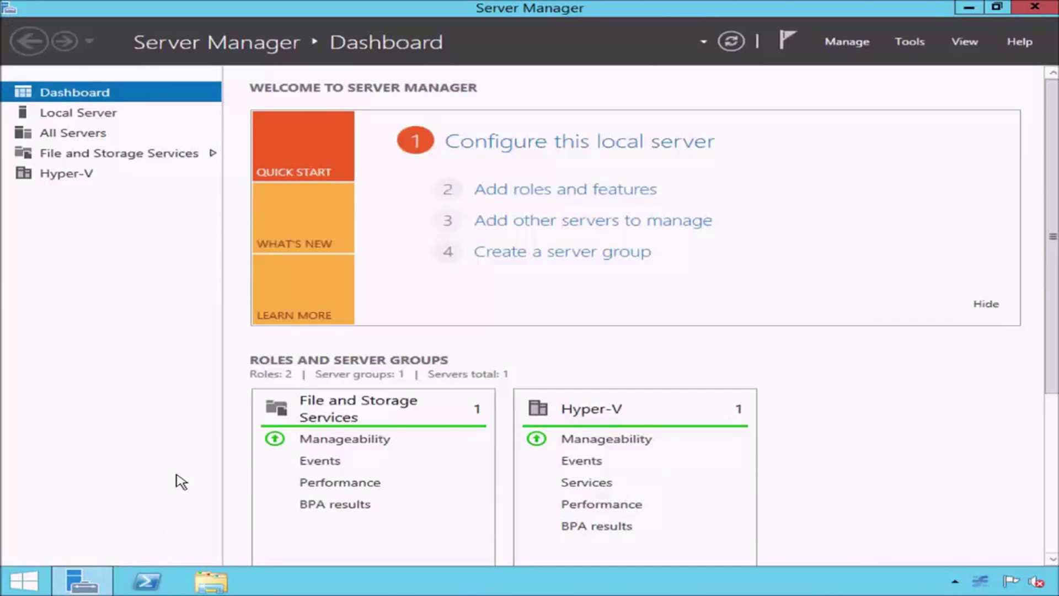